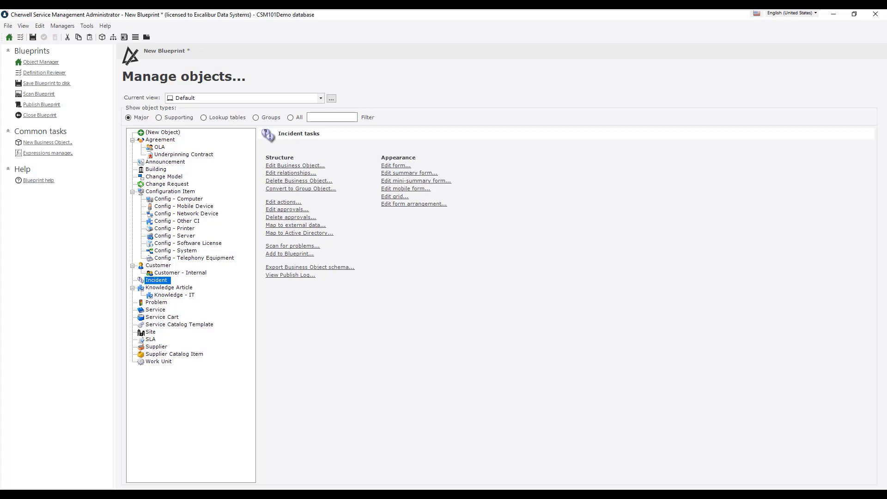
{"action": "left_click", "coordinate": [8, 26]}
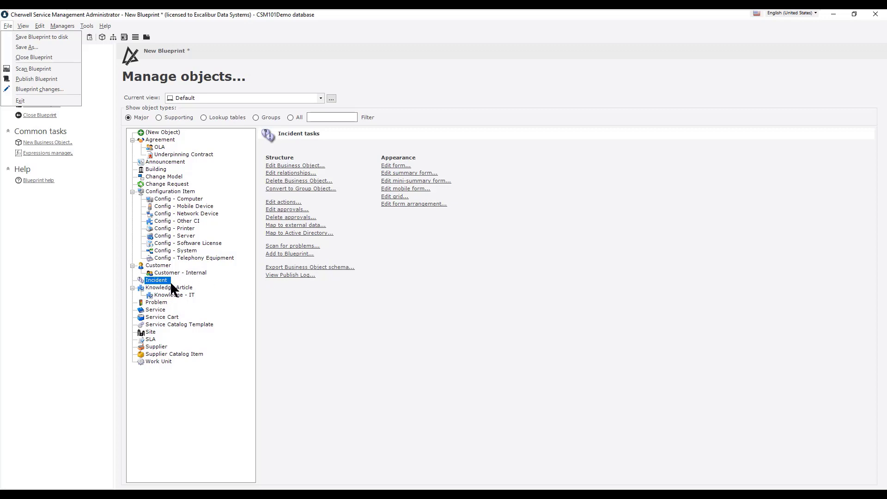
{"action": "left_click", "coordinate": [176, 12]}
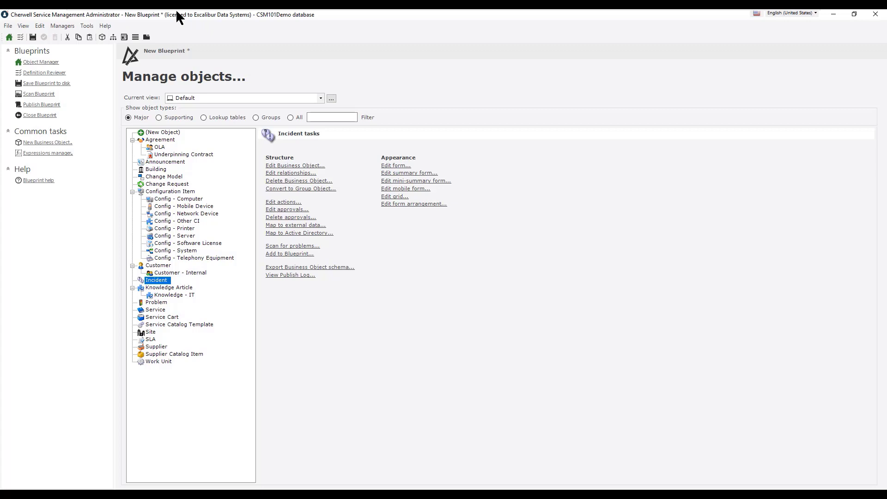
Add a Date/Time field named "Test Field Number 05" at the end of the Incident business object's field list and commit it
{"action": "left_click", "coordinate": [292, 165]}
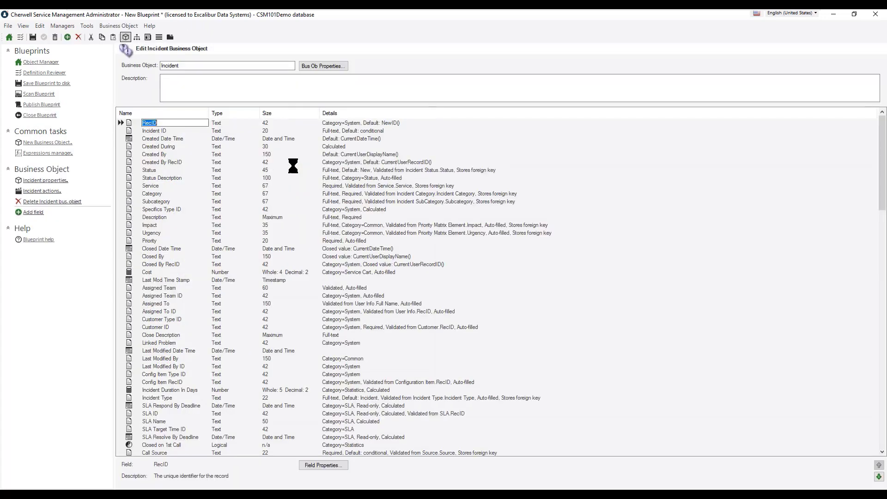
{"action": "left_click_drag", "start_coordinate": [881, 137], "coordinate": [873, 448]}
{"action": "left_click_drag", "start_coordinate": [672, 446], "coordinate": [183, 443]}
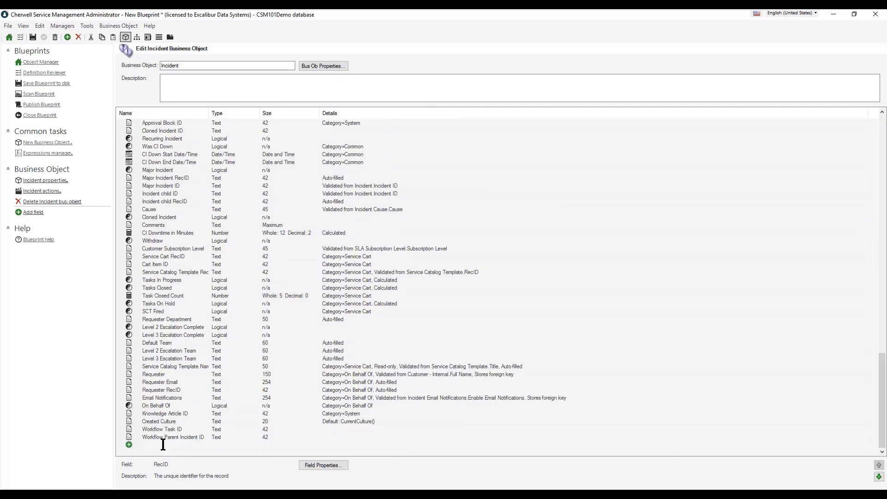
{"action": "left_click", "coordinate": [163, 445]}
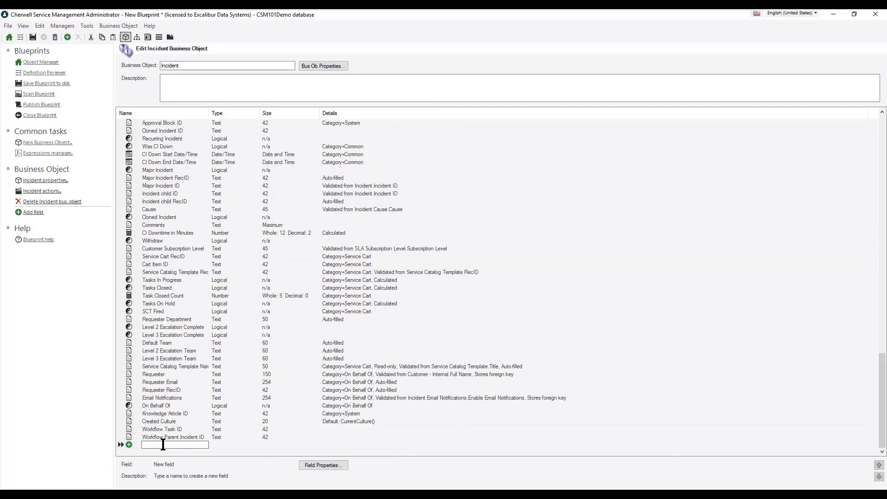
{"action": "type", "text": "Test Field Number 05"}
{"action": "key", "text": "Tab"}
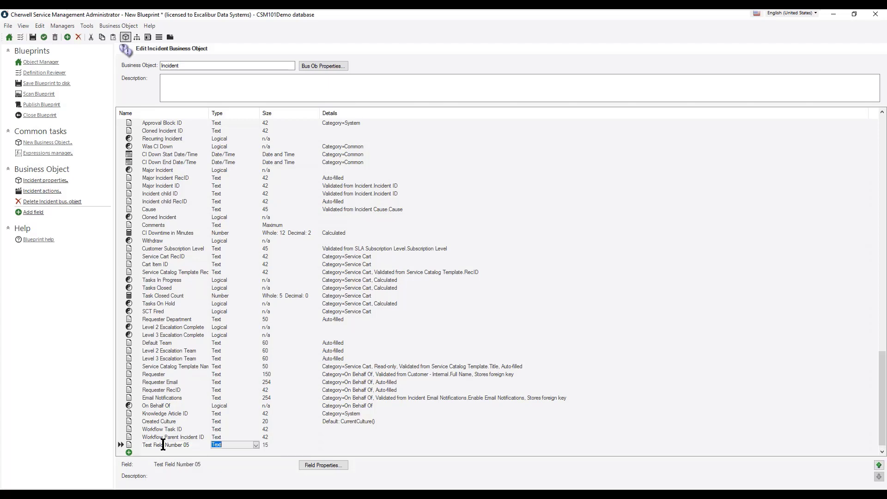
{"action": "key", "text": "Tab"}
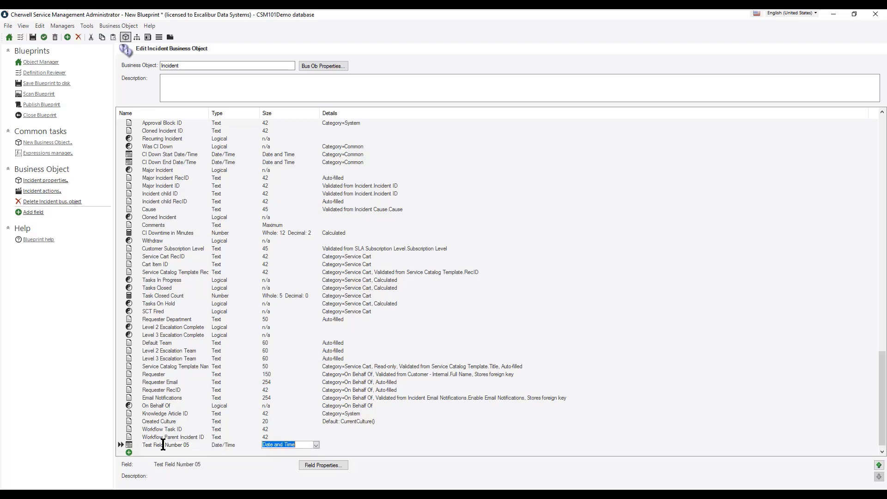
{"action": "left_click", "coordinate": [45, 38]}
Add a Text field named "Change Field Addition 02" with size 25 at the end of the Change Request business object's field list
{"action": "left_click", "coordinate": [46, 64]}
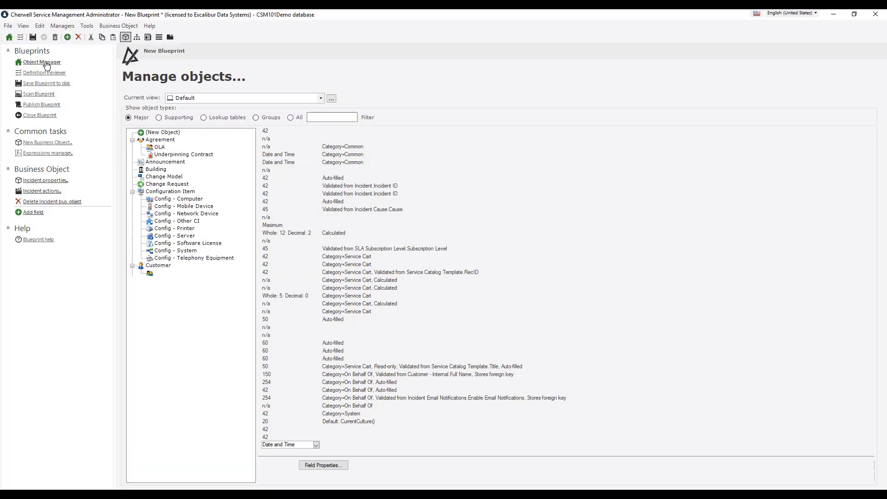
{"action": "left_click", "coordinate": [171, 184]}
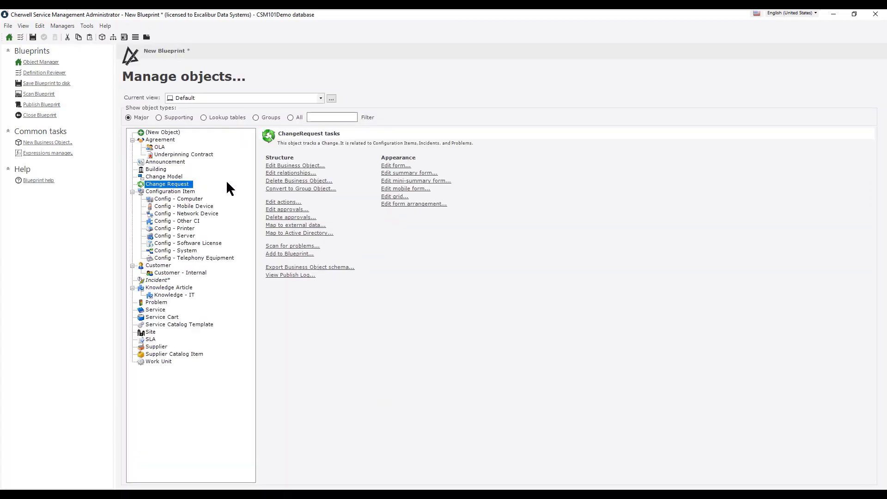
{"action": "left_click", "coordinate": [282, 166]}
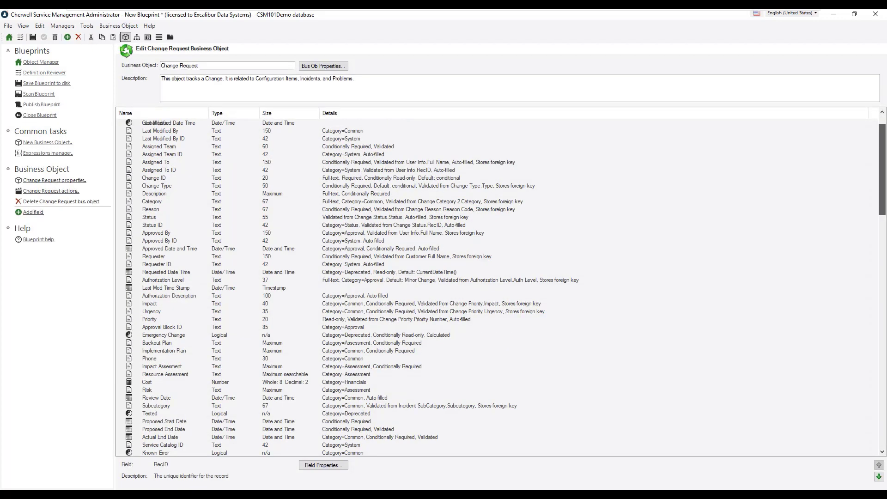
{"action": "left_click_drag", "start_coordinate": [882, 159], "coordinate": [882, 440]}
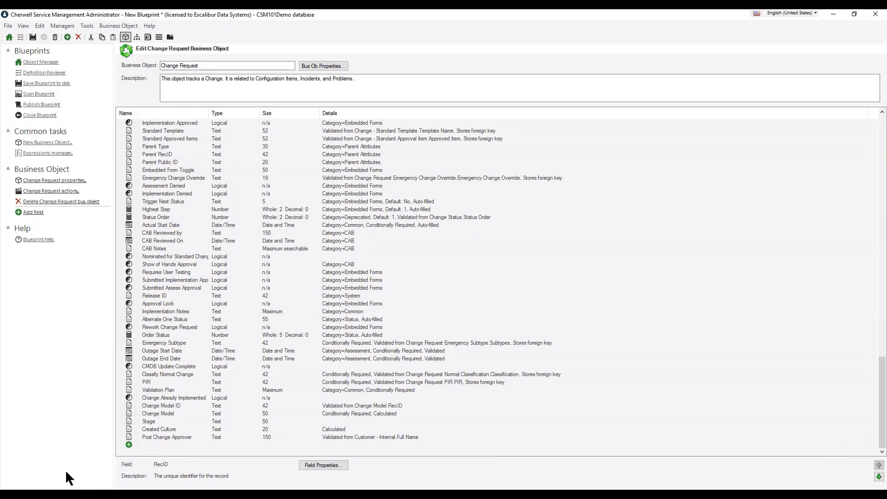
{"action": "left_click", "coordinate": [156, 444]}
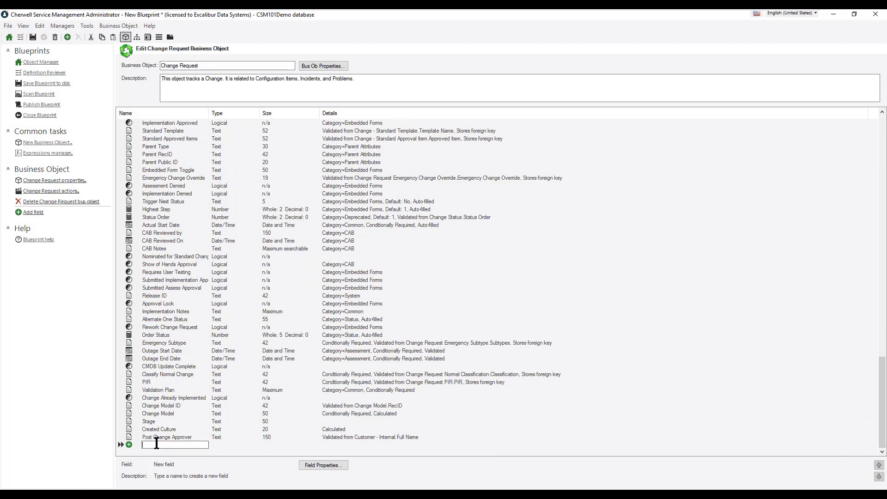
{"action": "type", "text": "Change Field Addition 02"}
{"action": "key", "text": "Tab"}
{"action": "key", "text": "Tab"}
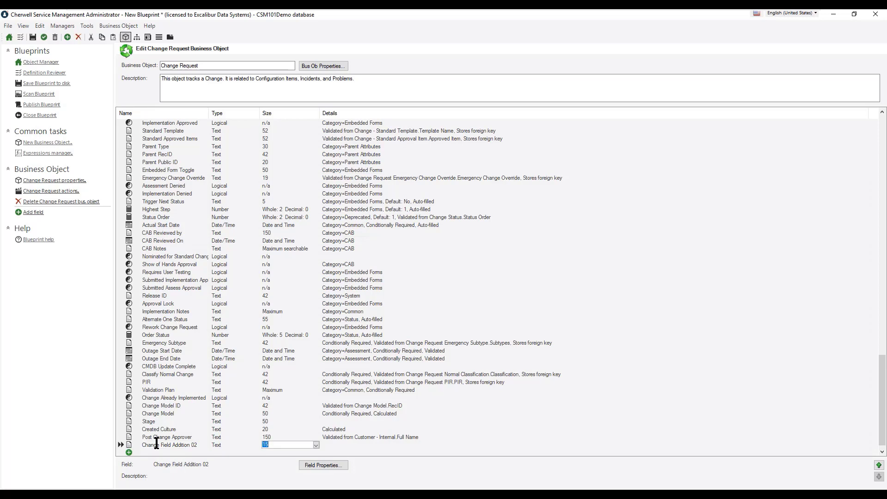
{"action": "type", "text": "25"}
{"action": "key", "text": "Tab"}
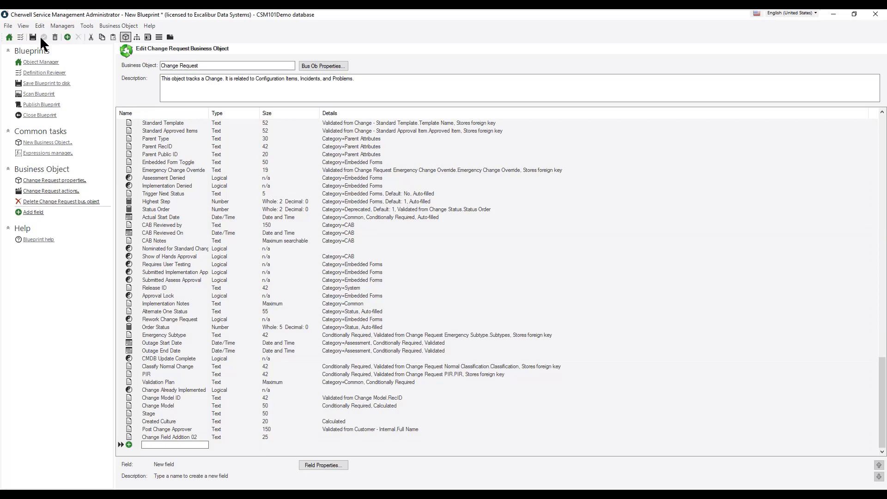
Return to the object manager and look at the tasks offered for the modified Incident and Change Request objects
{"action": "left_click", "coordinate": [42, 63]}
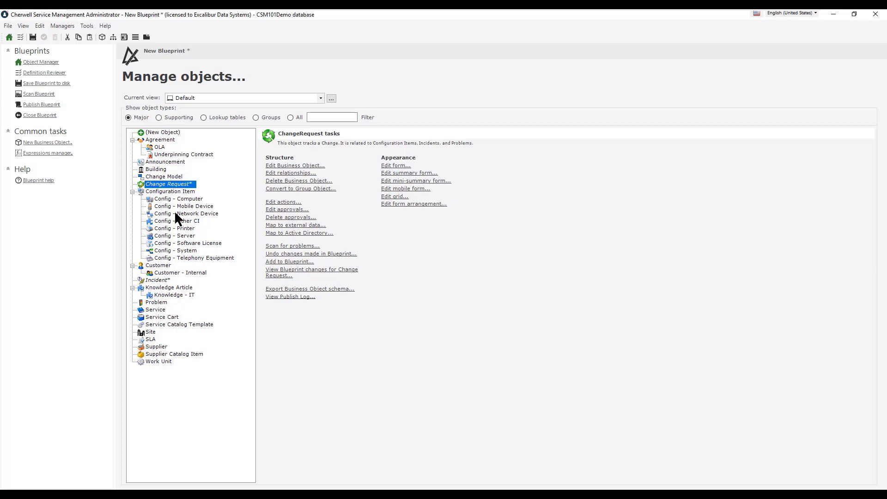
{"action": "left_click", "coordinate": [157, 280]}
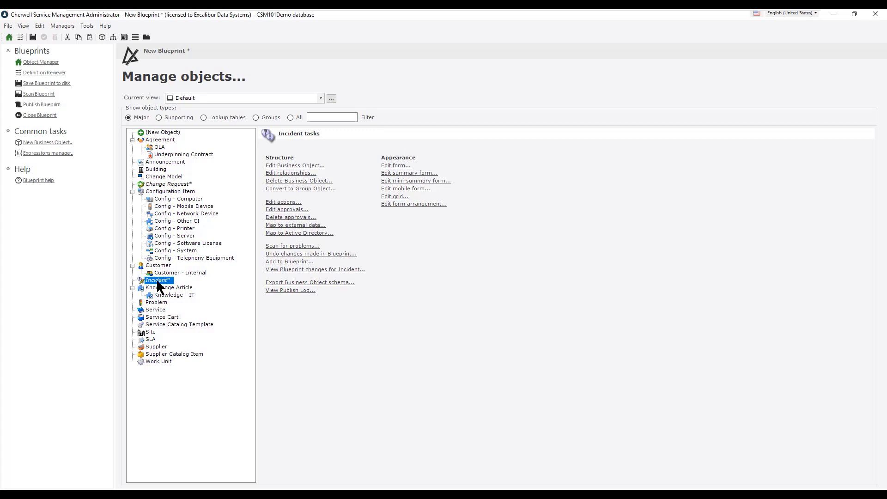
{"action": "left_click", "coordinate": [178, 184]}
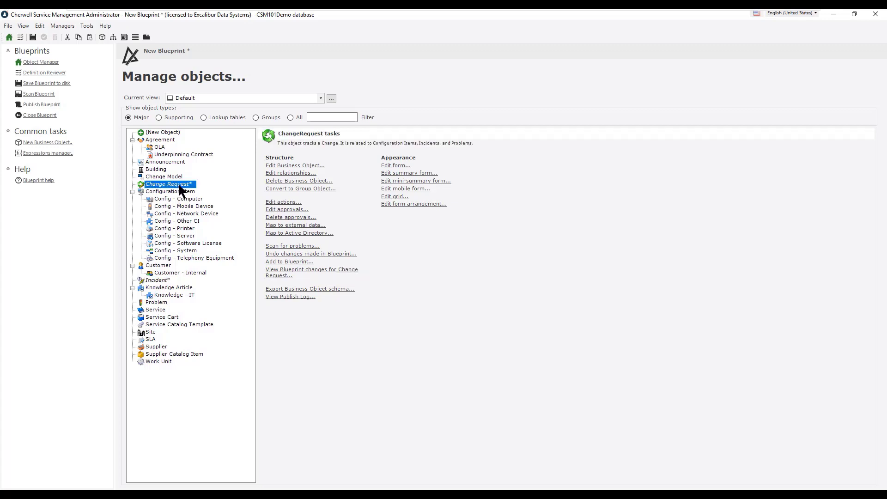
{"action": "left_click", "coordinate": [149, 281]}
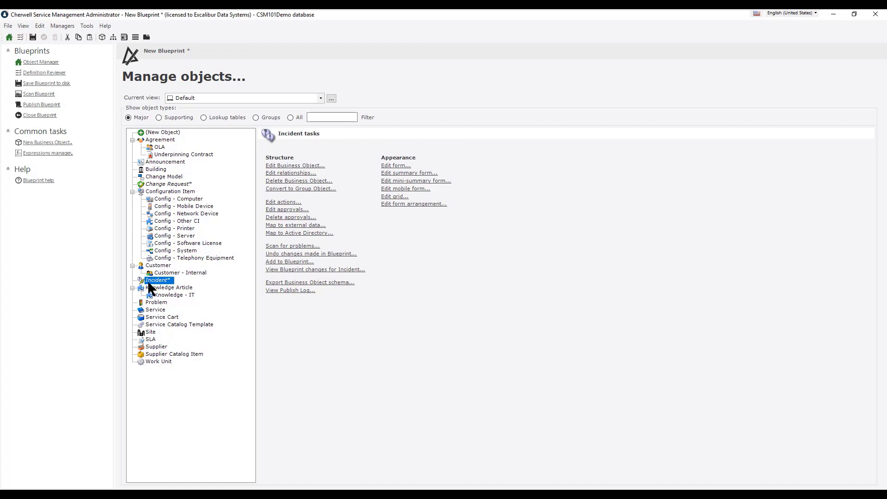
Open the list of all changes in the blueprint and show it by business object
{"action": "left_click", "coordinate": [8, 26]}
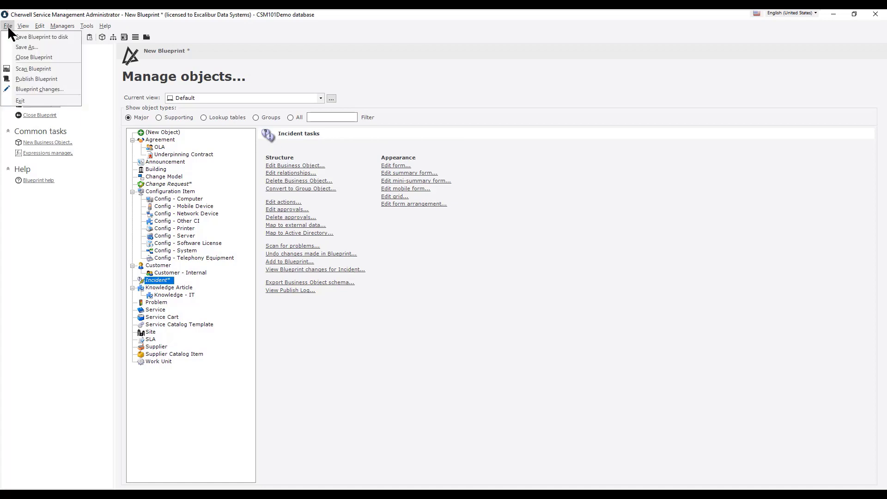
{"action": "left_click", "coordinate": [26, 89]}
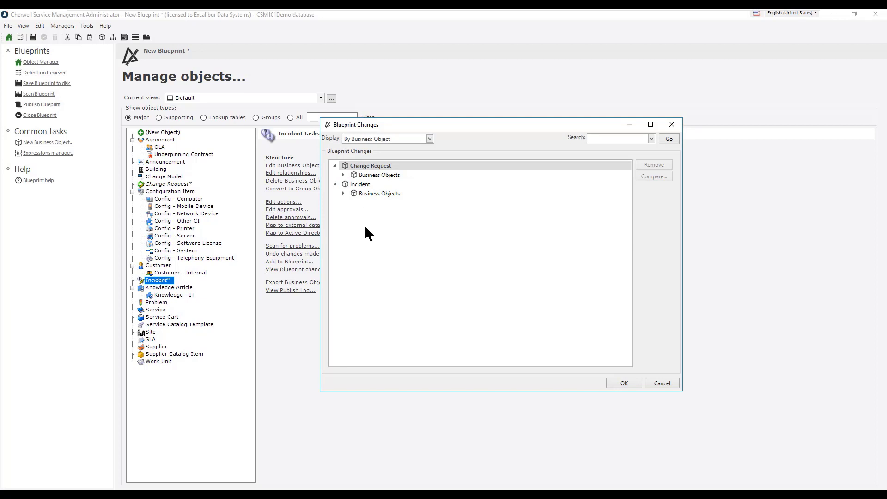
{"action": "left_click", "coordinate": [429, 139]}
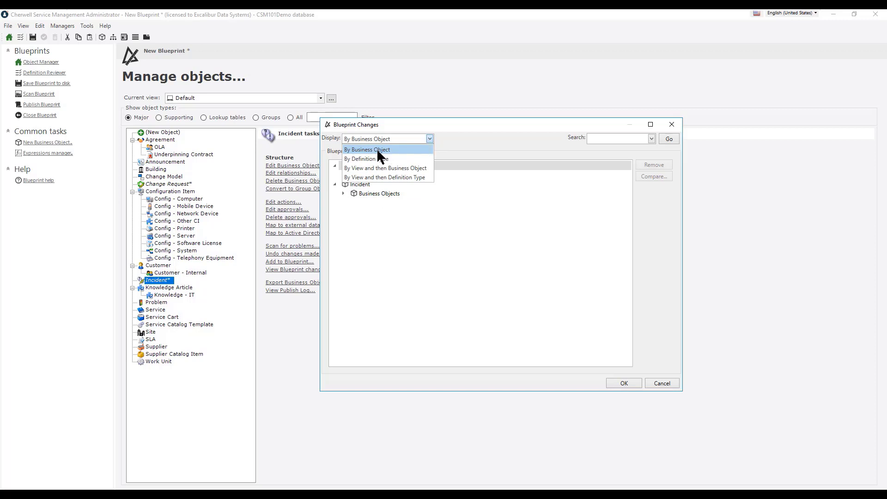
{"action": "left_click", "coordinate": [429, 149]}
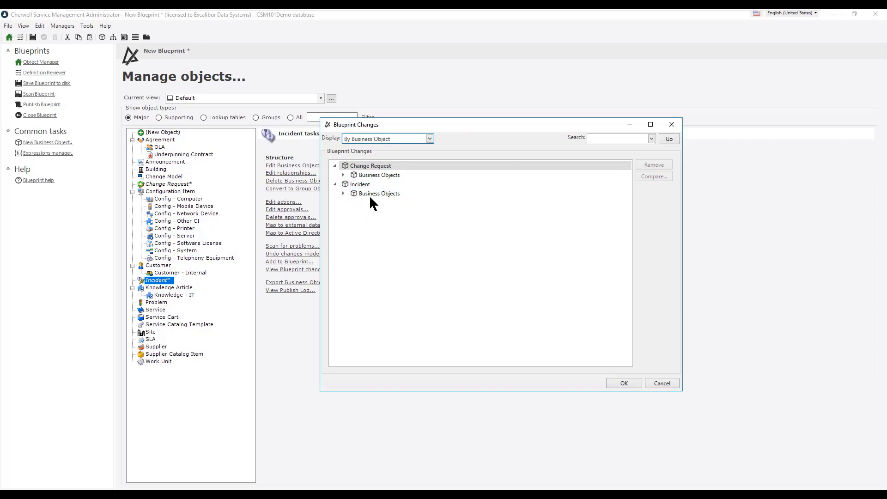
Show the blueprint changes by definition type, expand Business Objects and select the Incident (Portal Default view) entry
{"action": "left_click", "coordinate": [430, 138]}
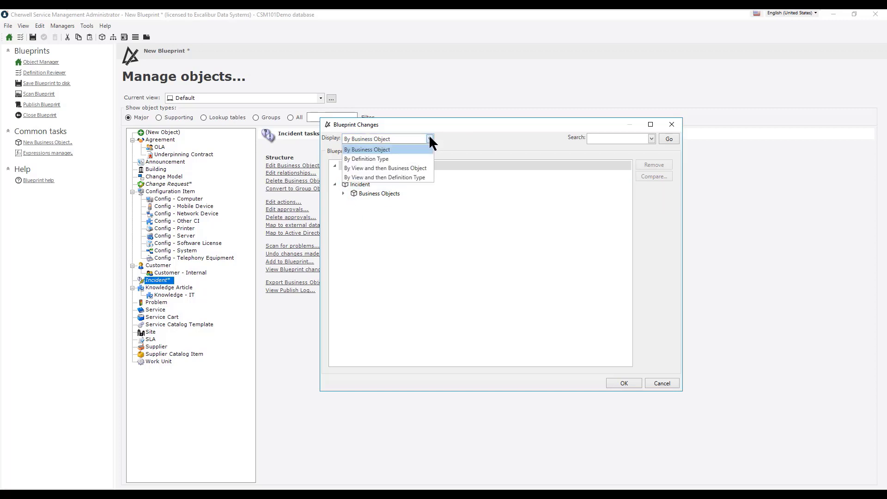
{"action": "left_click", "coordinate": [397, 159]}
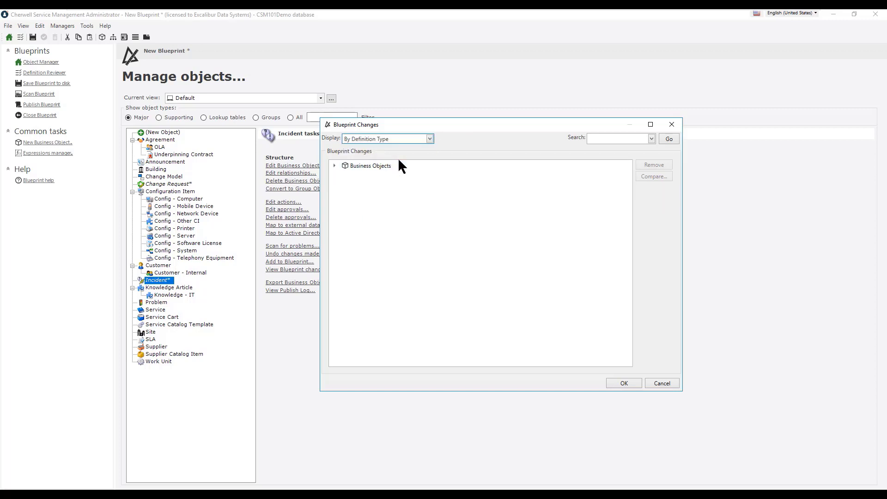
{"action": "left_click", "coordinate": [334, 165]}
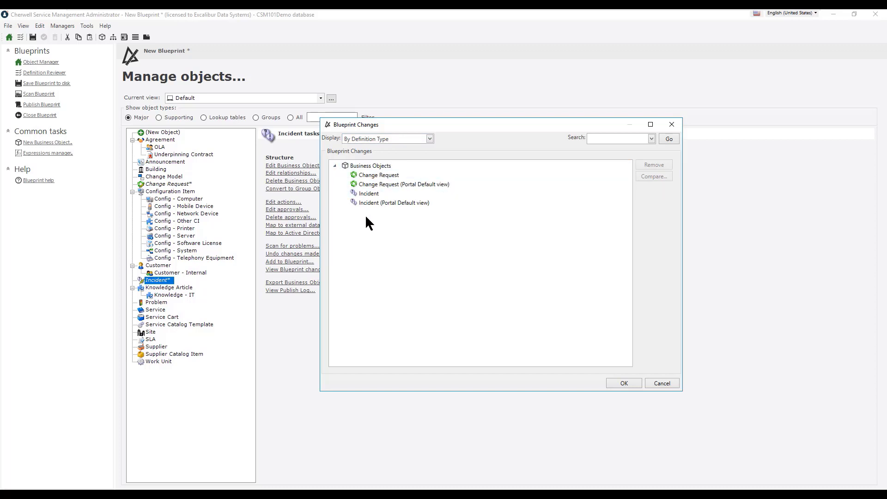
{"action": "left_click", "coordinate": [372, 202]}
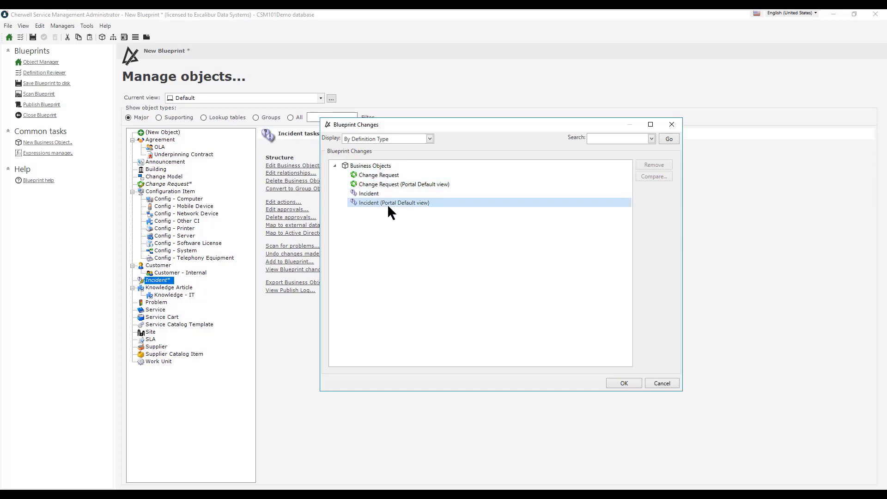
Show the blueprint changes by view and then business object, expand the Default and Portal Default views, and close the list
{"action": "left_click", "coordinate": [428, 139]}
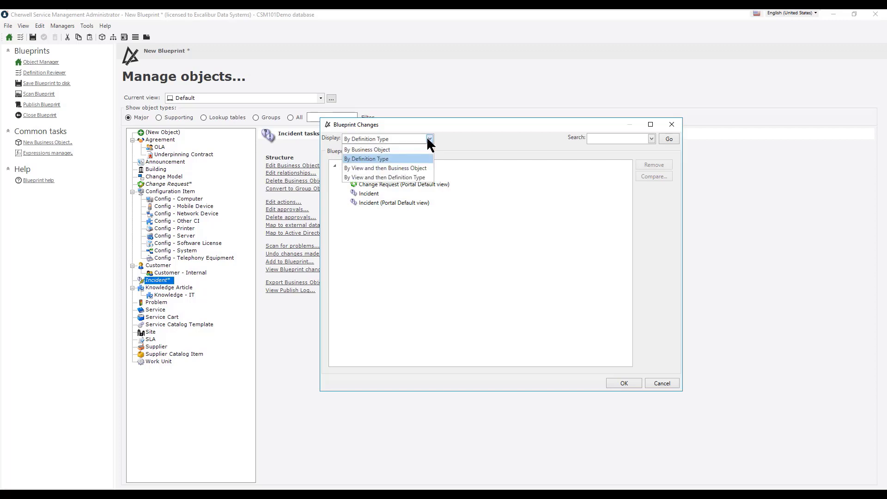
{"action": "left_click", "coordinate": [406, 167]}
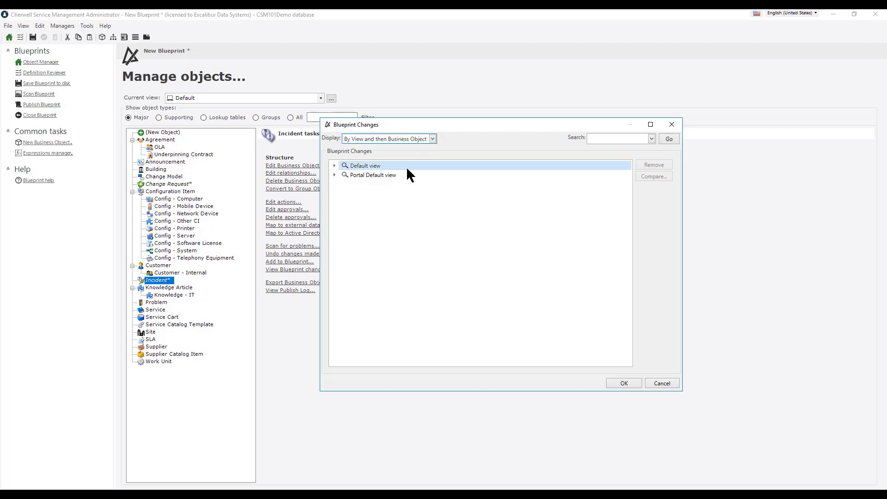
{"action": "left_click", "coordinate": [335, 166]}
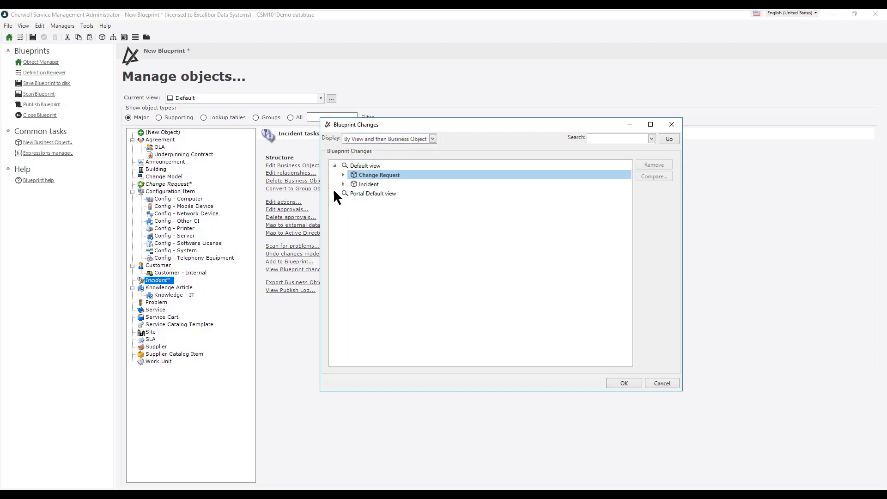
{"action": "left_click", "coordinate": [335, 193]}
{"action": "left_click", "coordinate": [658, 383]}
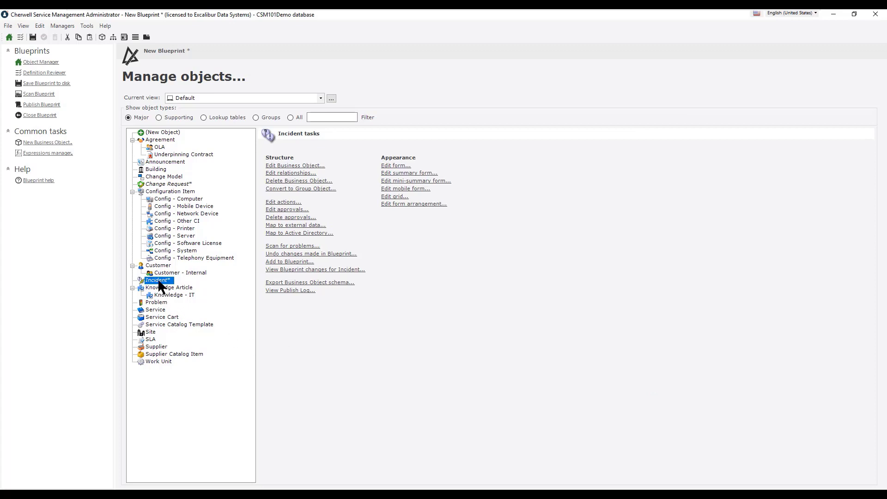
Open the blueprint changes for Incident only and compare its changed business object definition, moving the differences window aside
{"action": "left_click", "coordinate": [312, 270]}
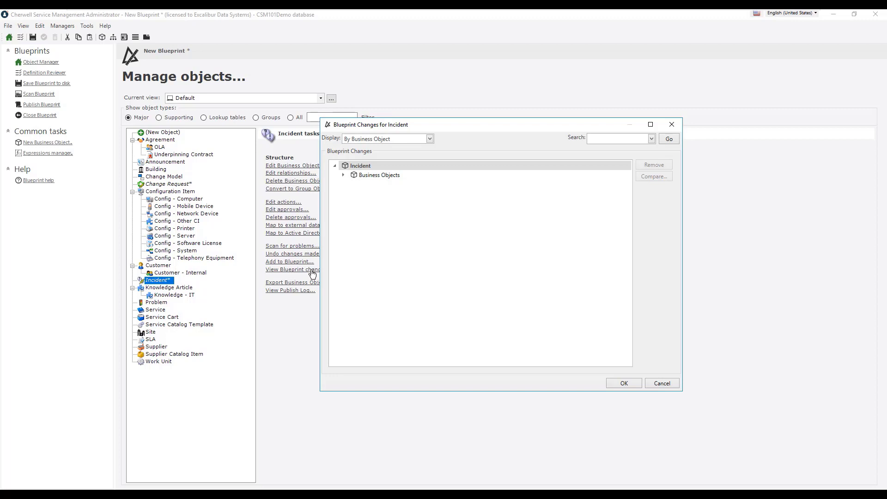
{"action": "left_click", "coordinate": [343, 176]}
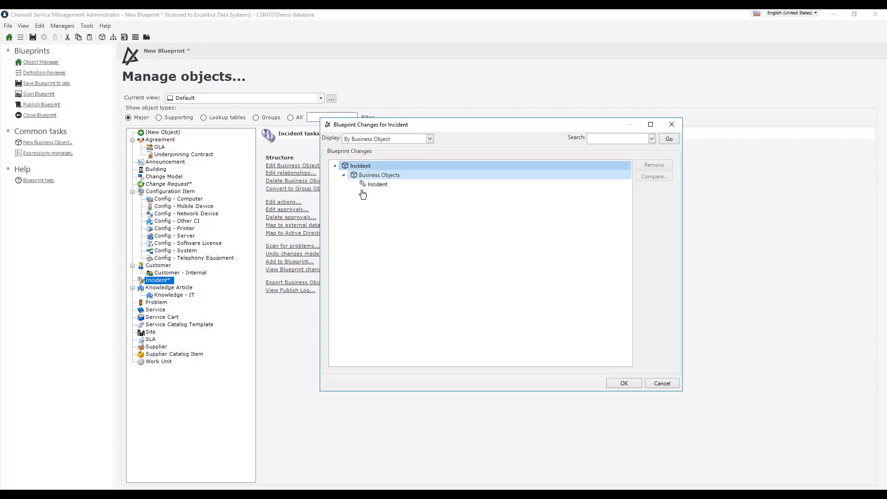
{"action": "left_click", "coordinate": [377, 185]}
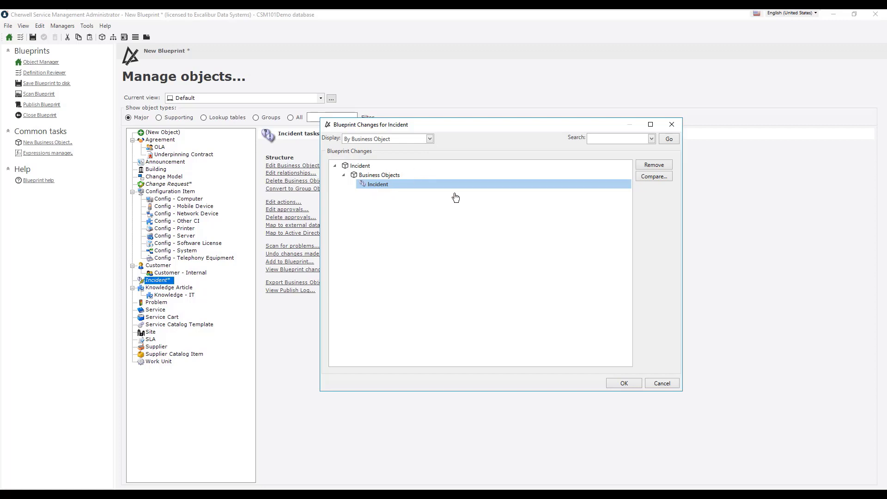
{"action": "left_click", "coordinate": [650, 182]}
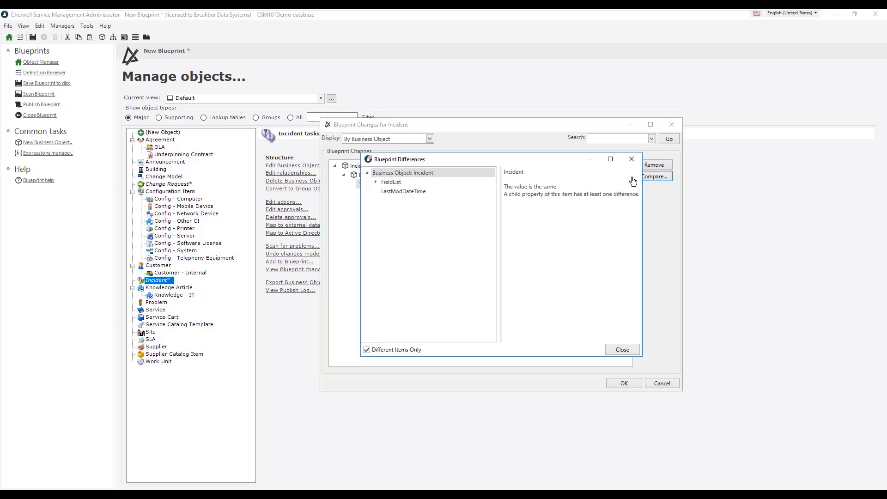
{"action": "left_click_drag", "start_coordinate": [531, 159], "coordinate": [677, 146]}
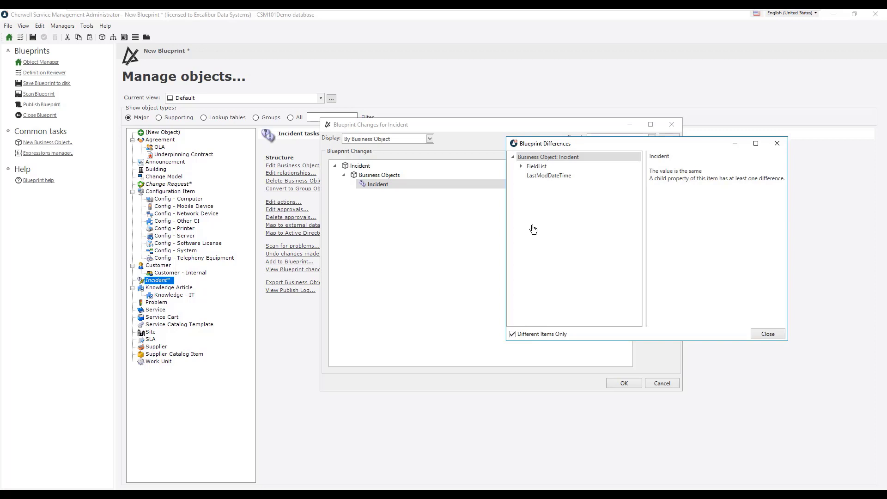
Expand the FieldList differences down to Test Field Number 05 and examine its Auditing.Enabled property
{"action": "left_click", "coordinate": [521, 167]}
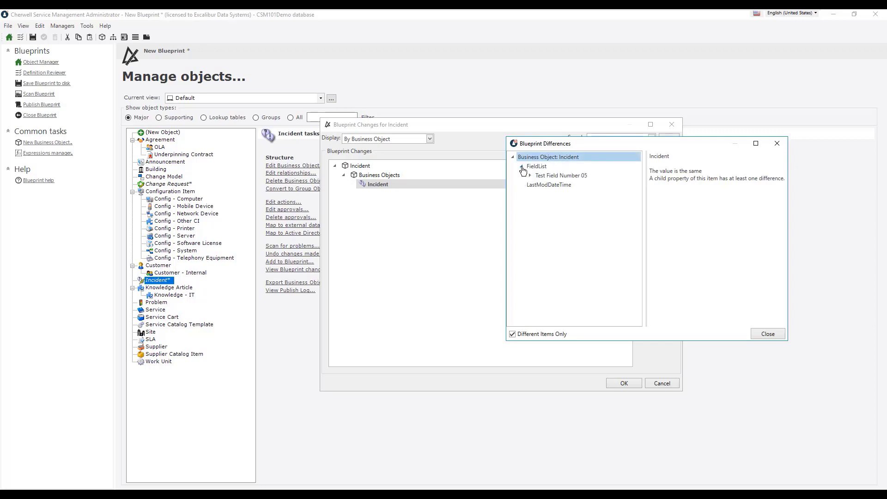
{"action": "left_click", "coordinate": [550, 178]}
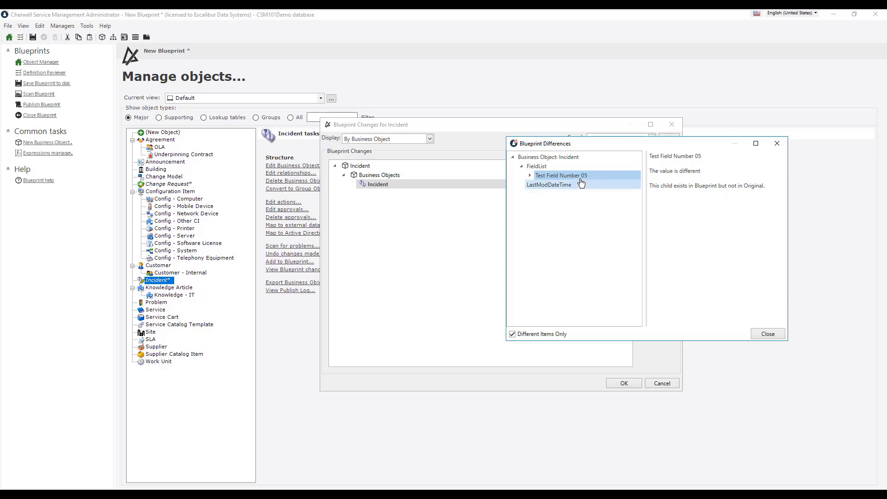
{"action": "left_click", "coordinate": [530, 175]}
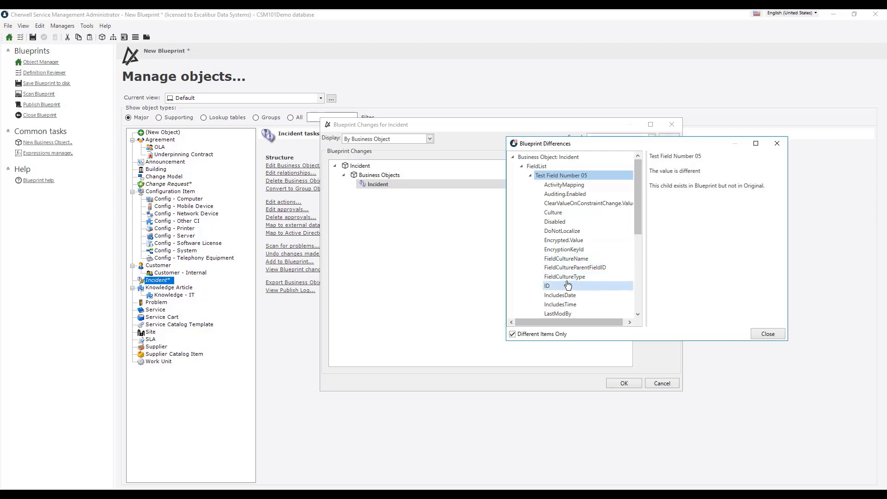
{"action": "left_click", "coordinate": [555, 198]}
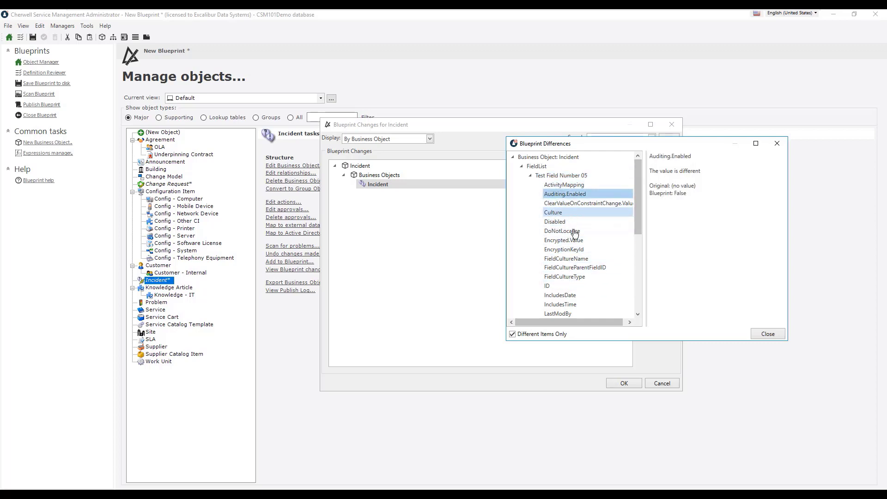
Examine the new field's NoTimeZoneChange and RecalcOnLoad.Value differences, and close the comparison and the Incident change list
{"action": "scroll", "coordinate": [581, 246], "scroll_direction": "down", "scroll_amount": 3}
{"action": "scroll", "coordinate": [582, 245], "scroll_direction": "down", "scroll_amount": 1}
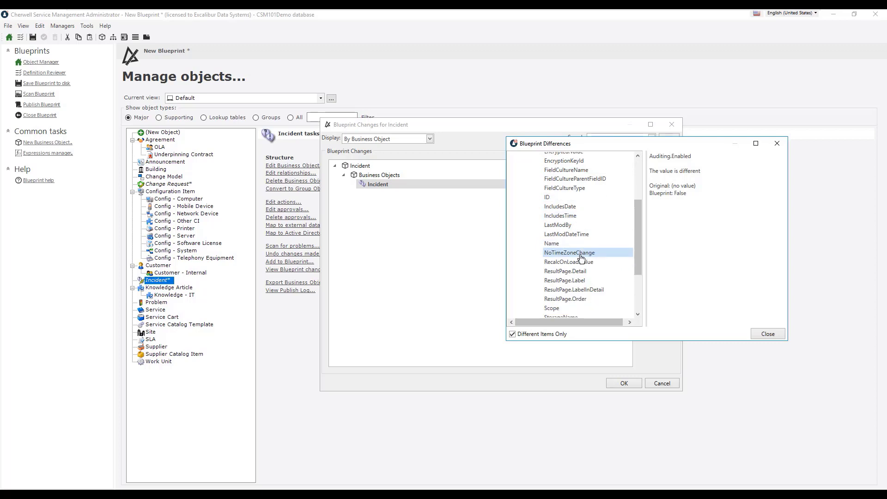
{"action": "left_click", "coordinate": [583, 252]}
{"action": "left_click", "coordinate": [575, 263]}
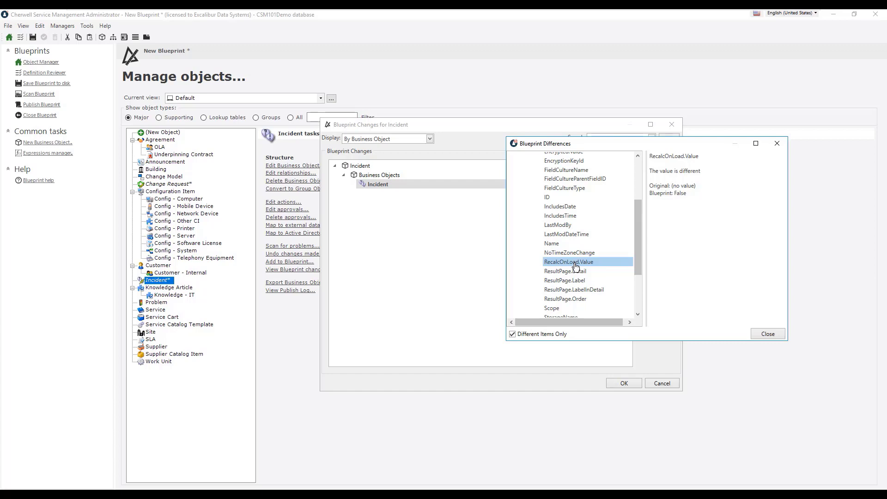
{"action": "scroll", "coordinate": [575, 267], "scroll_direction": "up", "scroll_amount": 3}
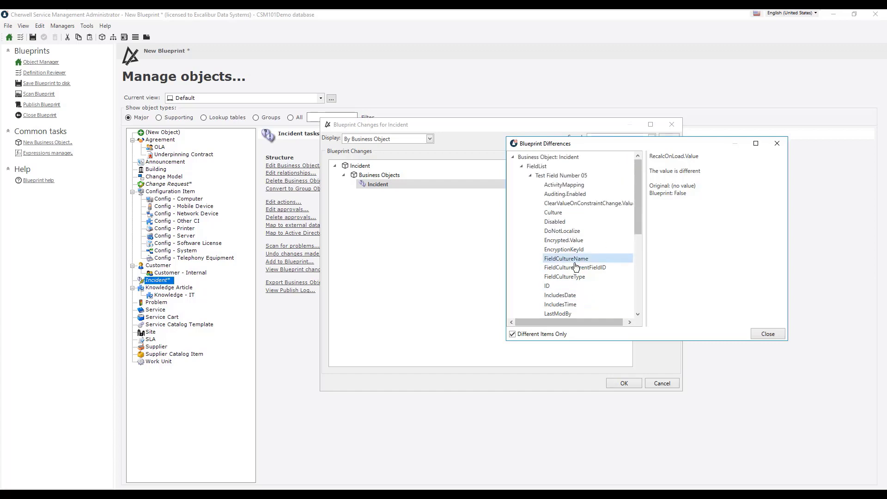
{"action": "left_click", "coordinate": [554, 178]}
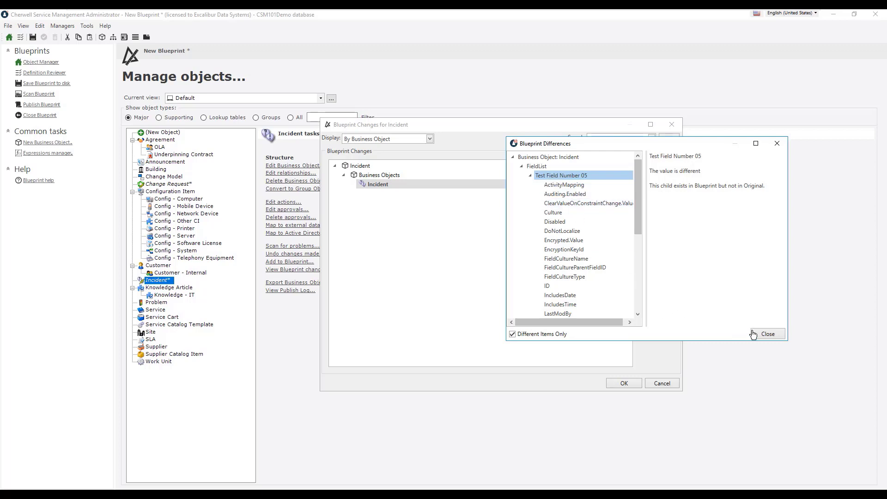
{"action": "left_click", "coordinate": [768, 334]}
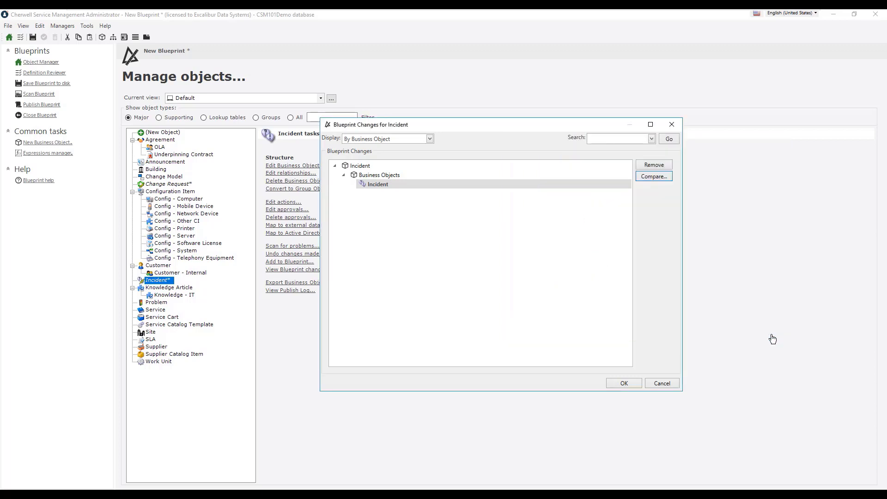
{"action": "left_click", "coordinate": [661, 383]}
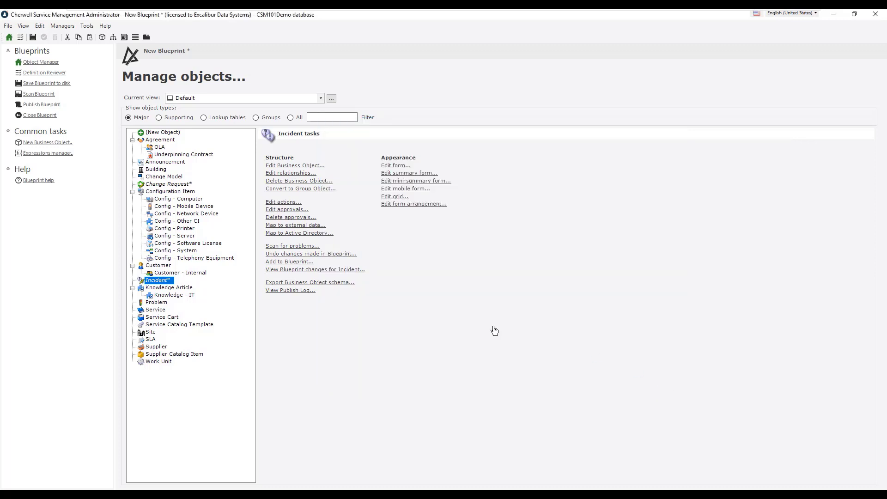
Edit the Incident business object and open its default standard form, Incident, for editing
{"action": "left_click", "coordinate": [299, 167]}
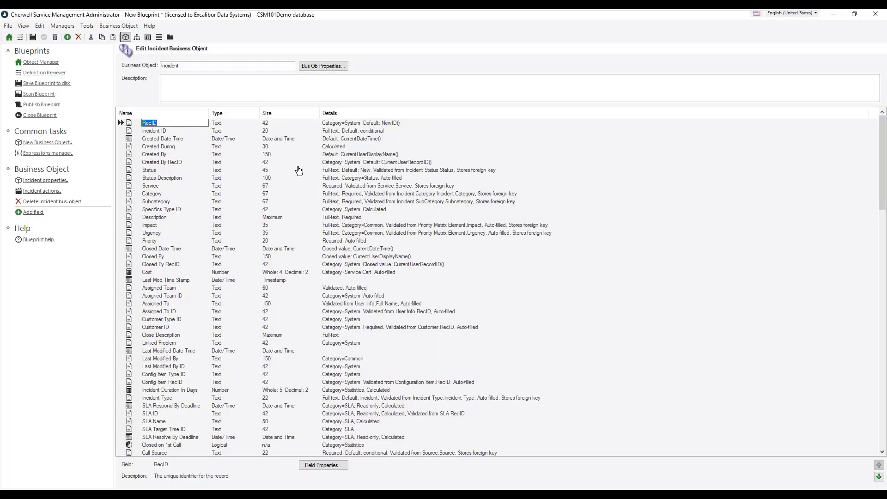
{"action": "left_click", "coordinate": [148, 41]}
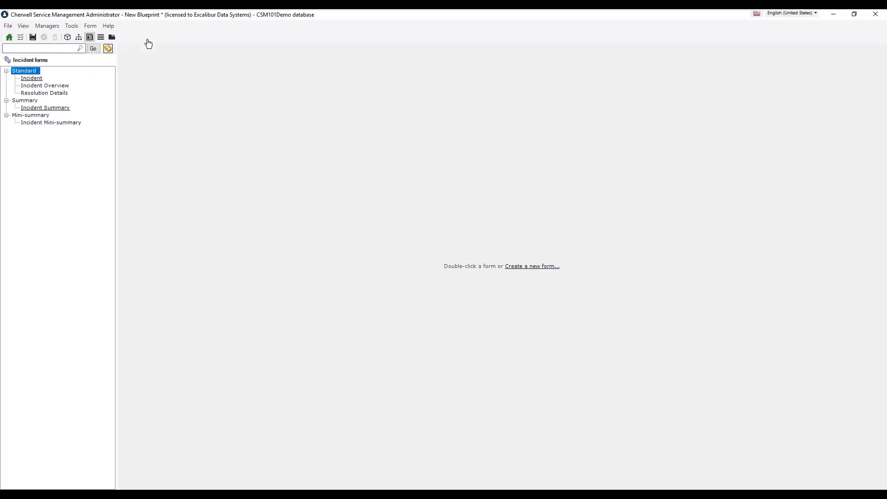
{"action": "left_click", "coordinate": [31, 80]}
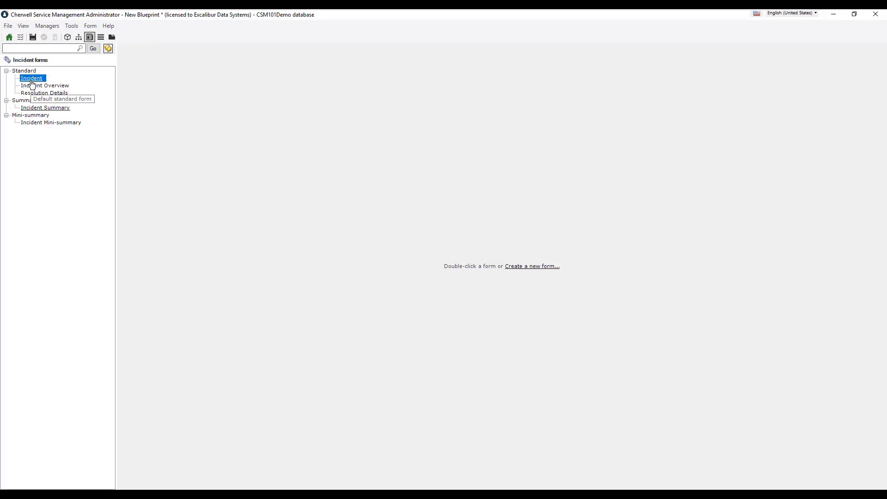
{"action": "double_click", "coordinate": [32, 81]}
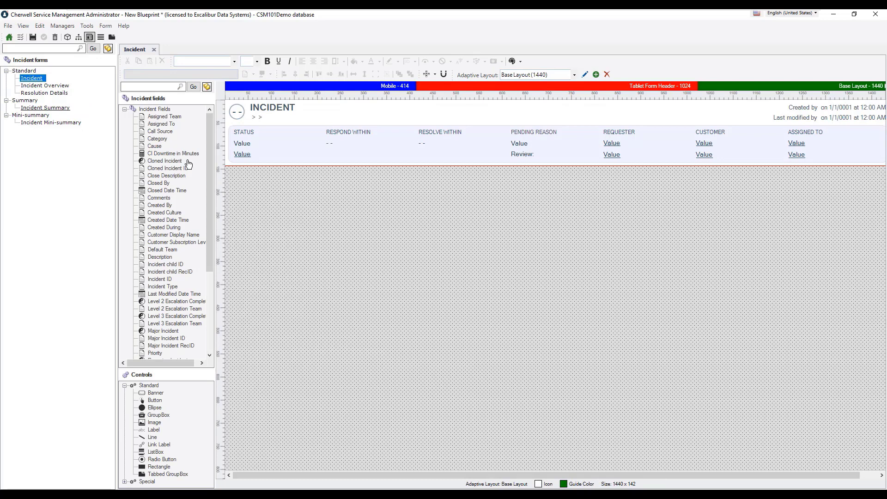
Place Test Field Number 05 in the Incident form's header before the created-by text, save the form to the blueprint and return to the object manager
{"action": "scroll", "coordinate": [181, 225], "scroll_direction": "down", "scroll_amount": 6}
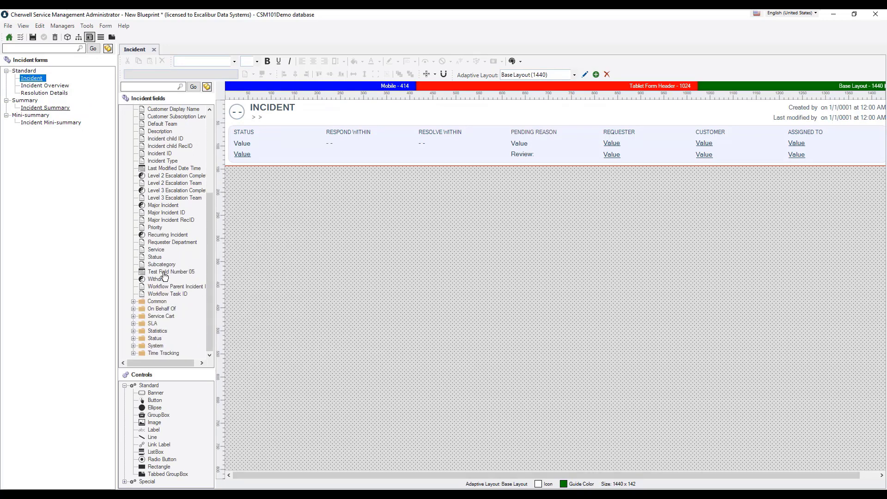
{"action": "left_click_drag", "start_coordinate": [164, 272], "coordinate": [581, 109]}
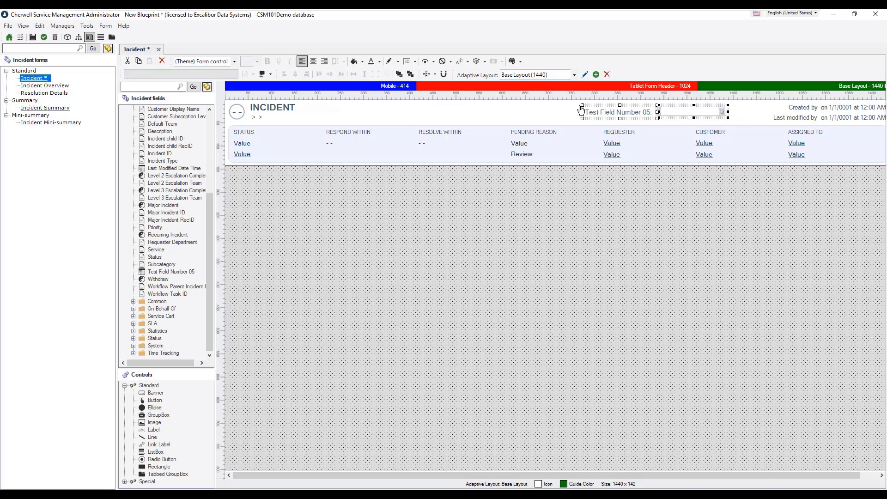
{"action": "left_click", "coordinate": [43, 38]}
{"action": "left_click", "coordinate": [8, 27]}
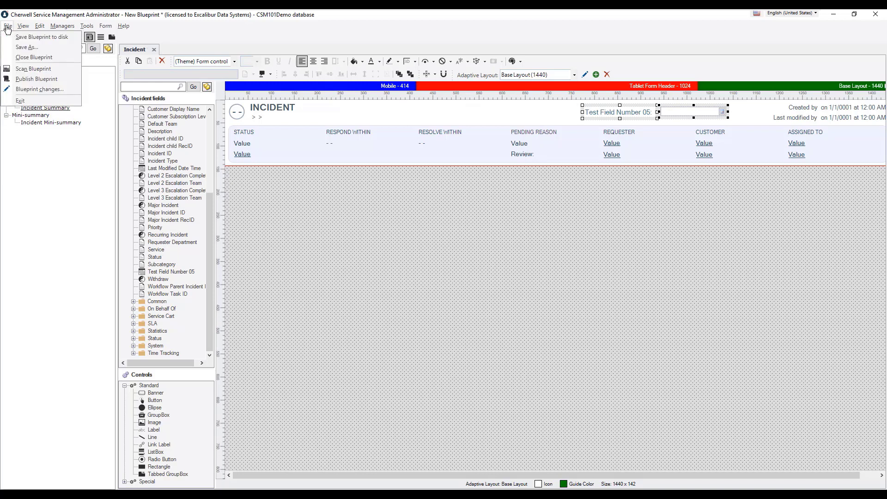
{"action": "left_click", "coordinate": [29, 16]}
{"action": "left_click", "coordinate": [11, 39]}
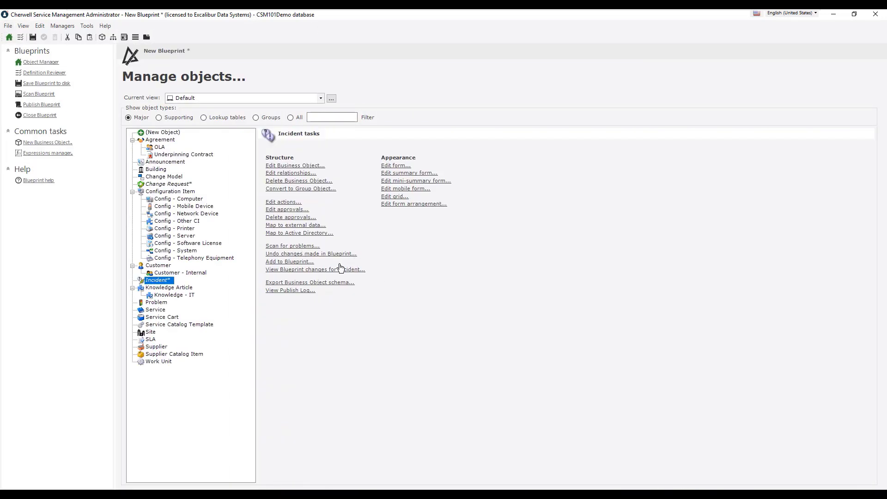
View the blueprint changes for Incident, expand Forms and compare the changed Incident form with the original
{"action": "left_click", "coordinate": [331, 271]}
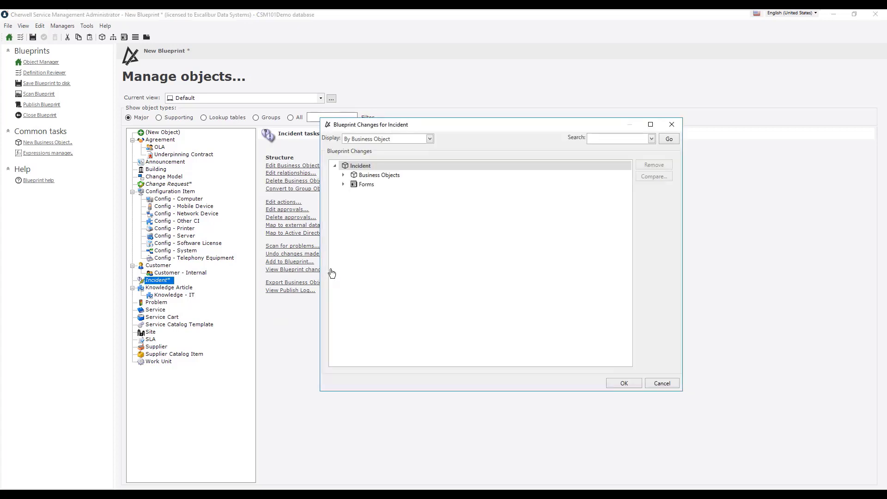
{"action": "left_click", "coordinate": [371, 187]}
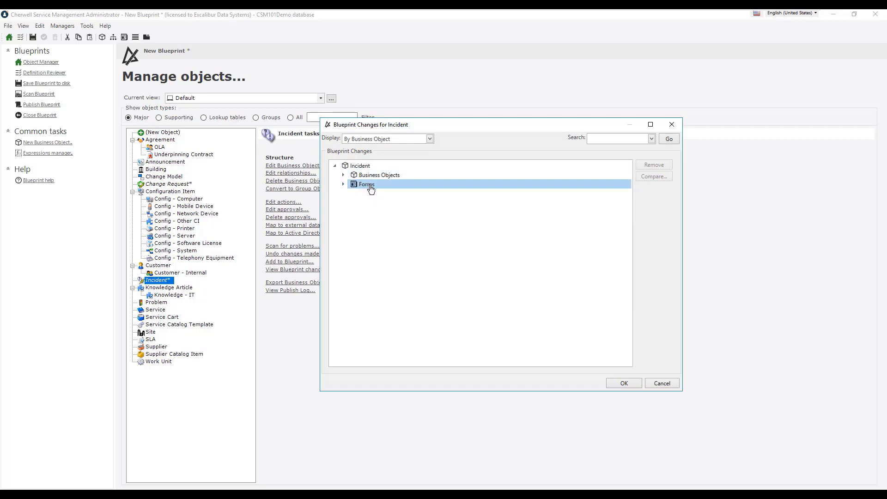
{"action": "left_click", "coordinate": [343, 184]}
{"action": "left_click", "coordinate": [371, 194]}
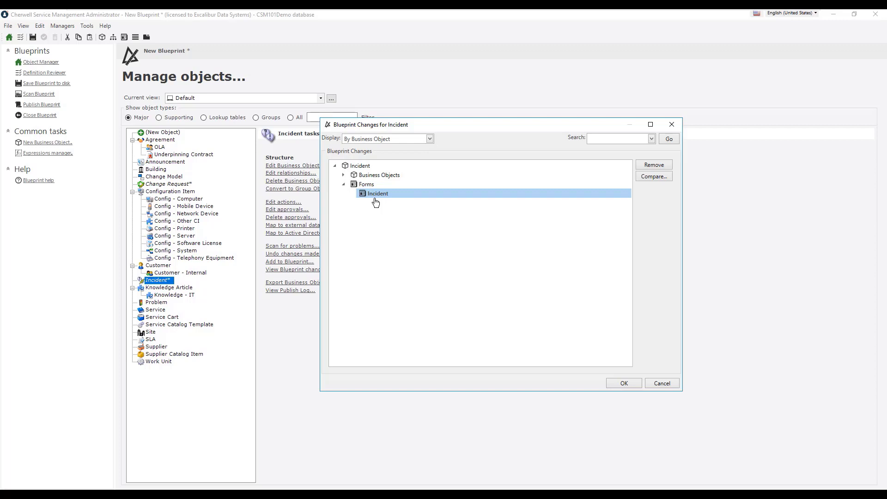
{"action": "left_click", "coordinate": [646, 178]}
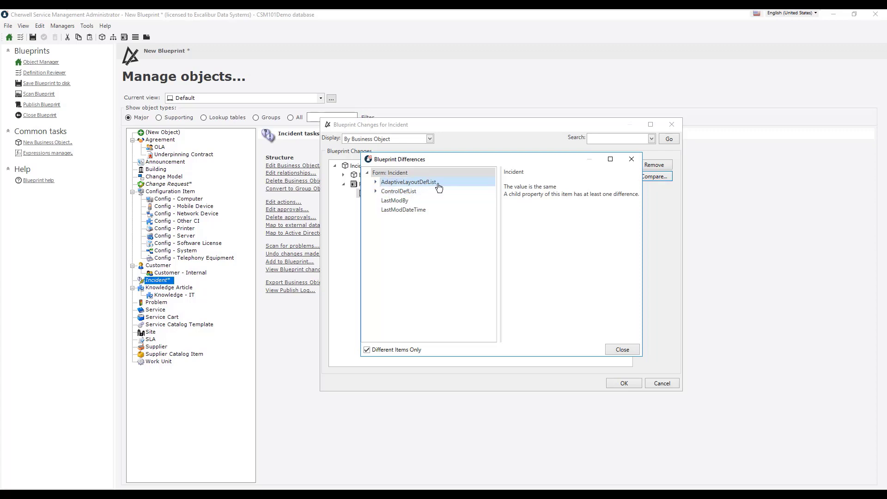
Expand ControlDefList and its first added control in the form differences, enlarging the window to fit the long IDs
{"action": "left_click", "coordinate": [376, 192]}
{"action": "left_click", "coordinate": [406, 201]}
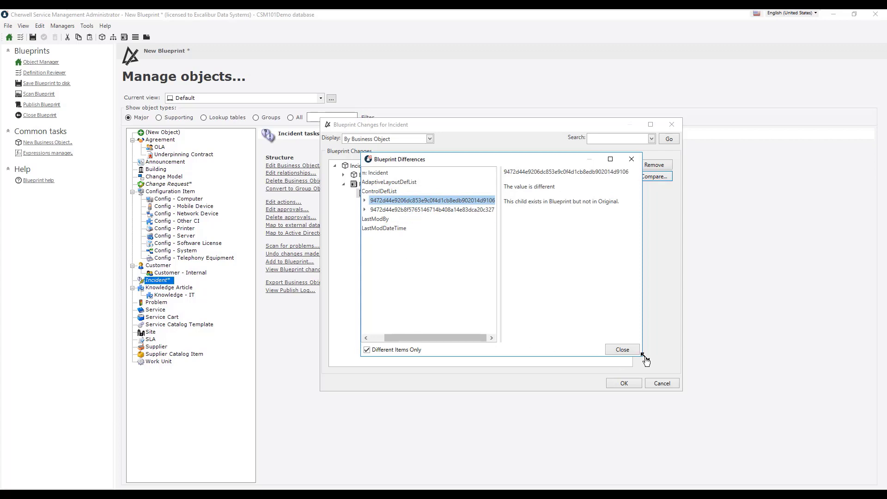
{"action": "left_click_drag", "start_coordinate": [642, 356], "coordinate": [748, 405]}
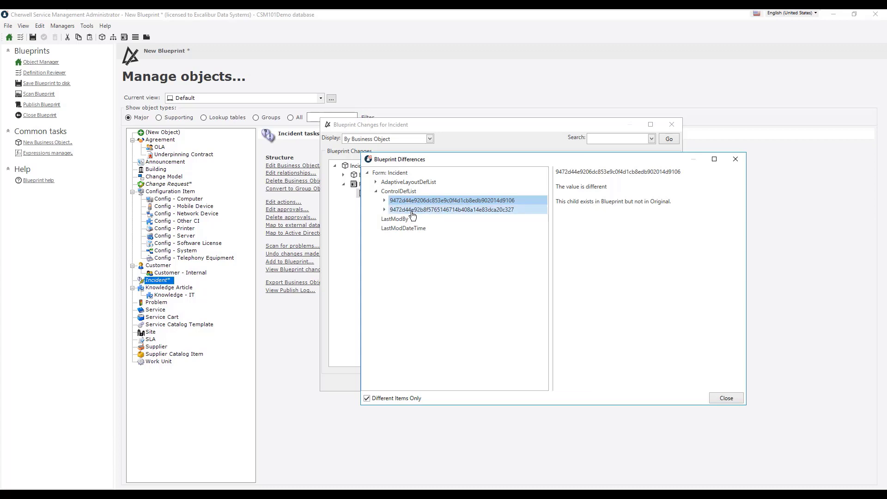
{"action": "left_click", "coordinate": [385, 201]}
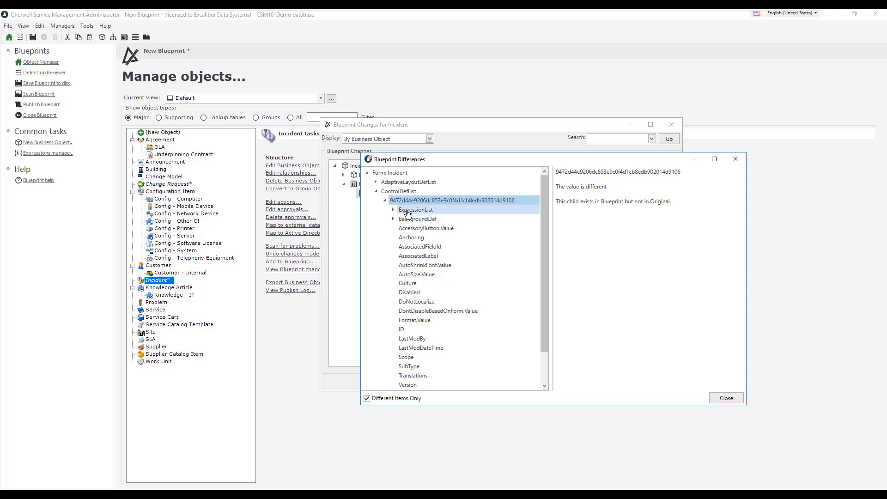
Examine the added control's ExpressionList, AssociatedLabel and AssociatedFieldId differences, close the comparison and select the top-level Incident entry in the change list
{"action": "left_click", "coordinate": [400, 210]}
{"action": "double_click", "coordinate": [398, 211]}
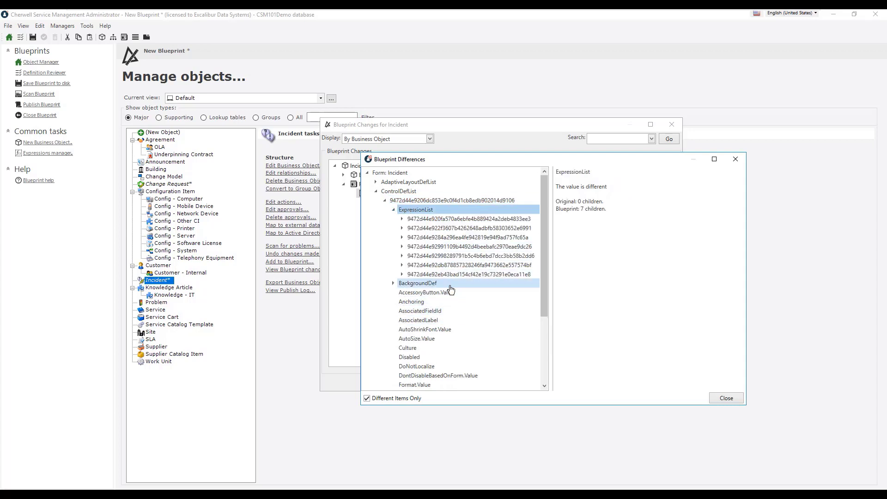
{"action": "left_click", "coordinate": [443, 319]}
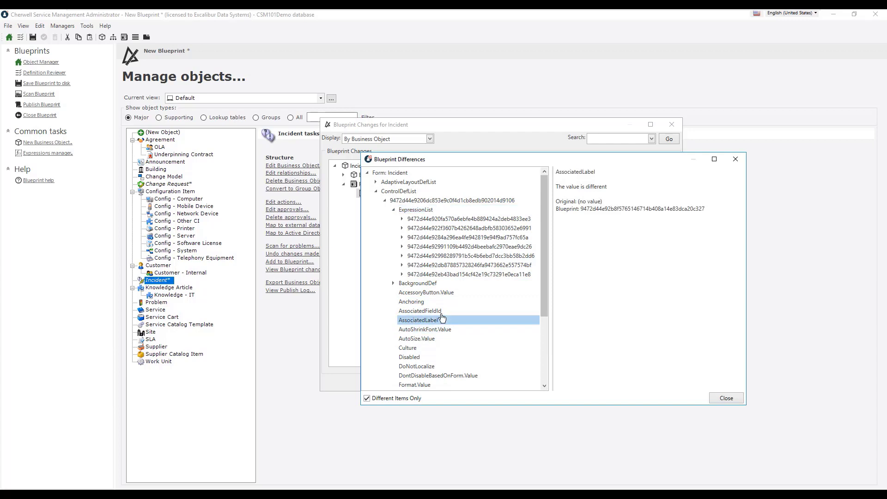
{"action": "left_click", "coordinate": [436, 311]}
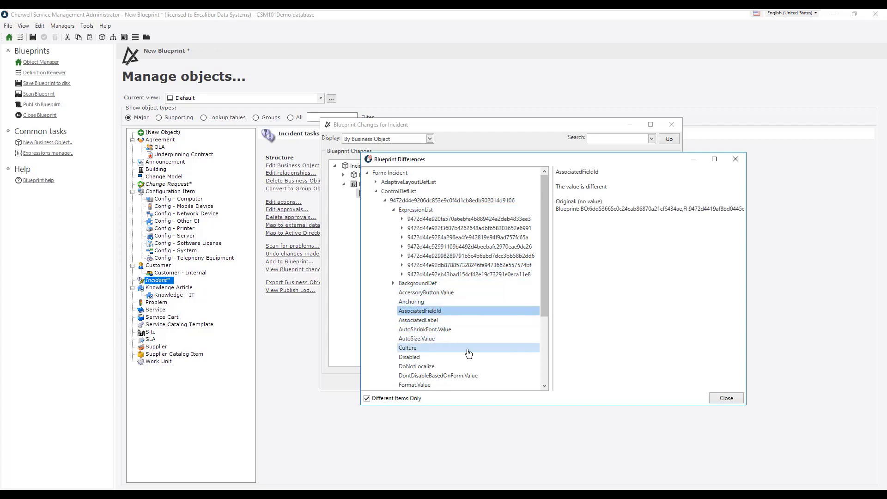
{"action": "scroll", "coordinate": [468, 354], "scroll_direction": "down", "scroll_amount": 3}
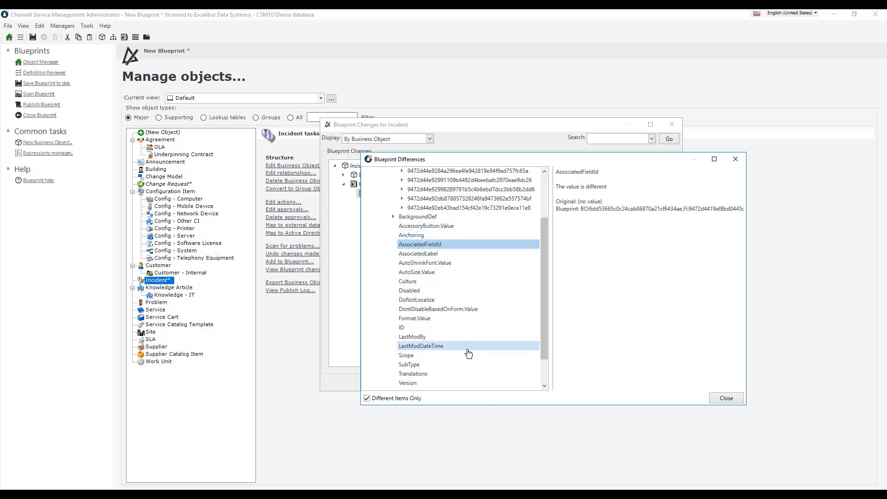
{"action": "scroll", "coordinate": [468, 354], "scroll_direction": "down", "scroll_amount": 2}
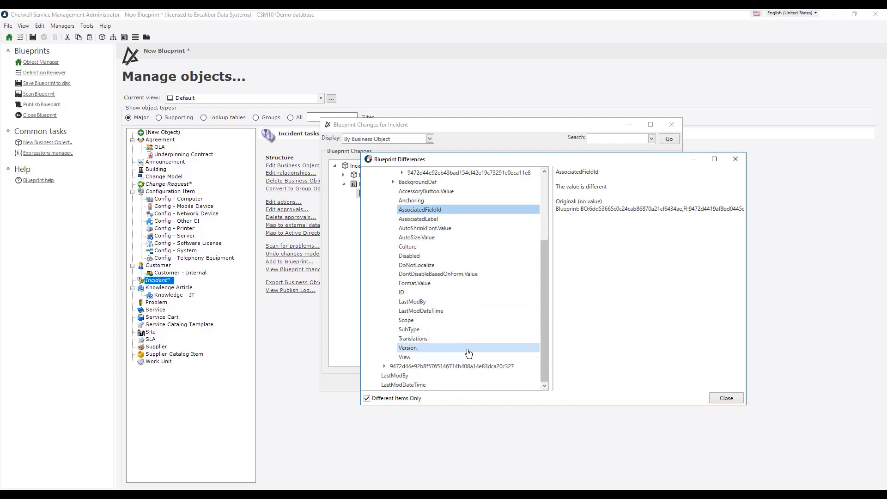
{"action": "scroll", "coordinate": [469, 353], "scroll_direction": "up", "scroll_amount": 5}
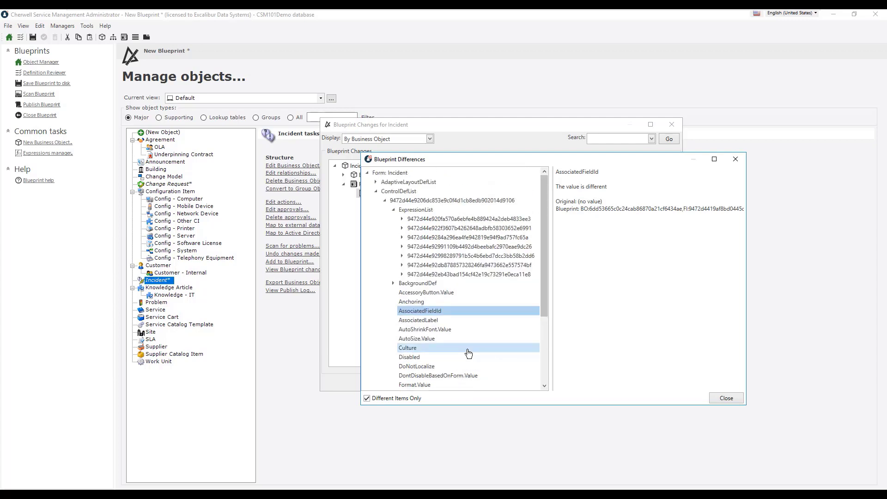
{"action": "left_click", "coordinate": [726, 397]}
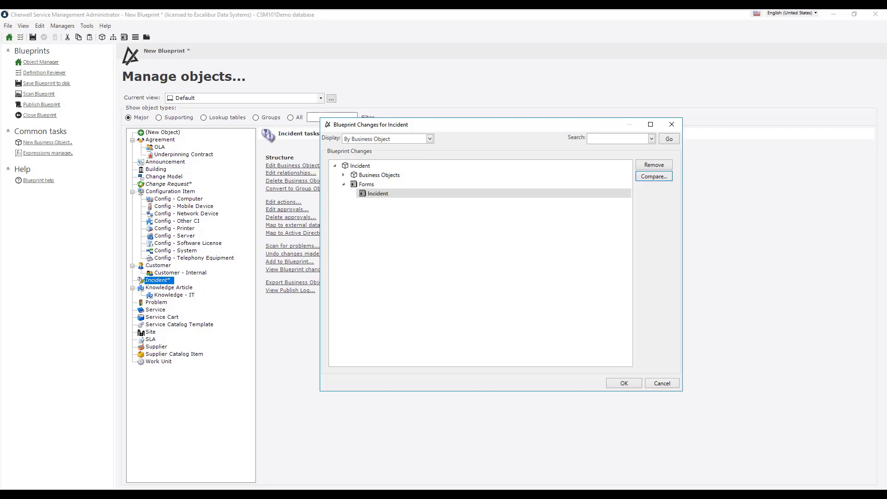
{"action": "left_click", "coordinate": [360, 166]}
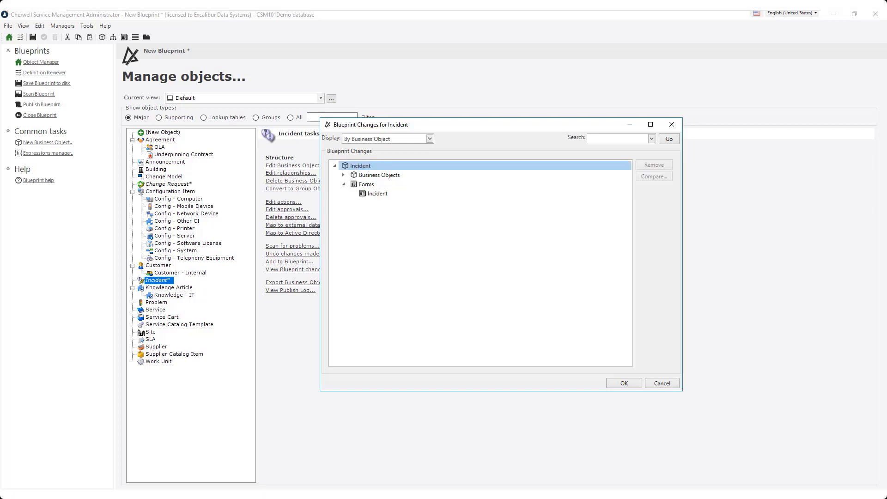